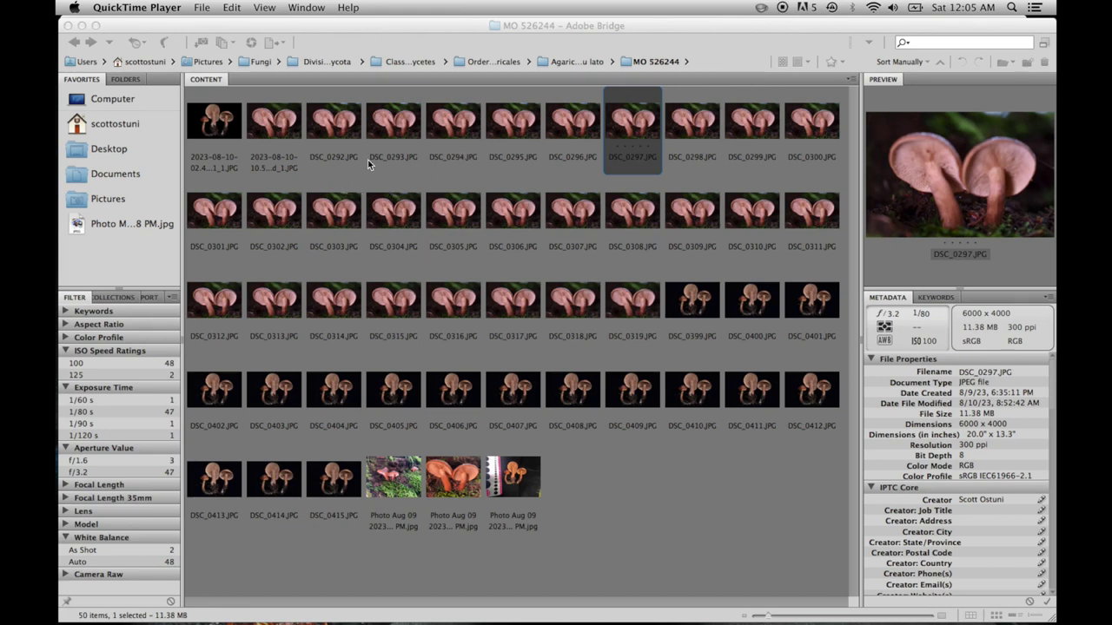
- Select the DSC_0292.JPG thumbnail in folder MO 526244 to see its preview and metadata
click(331, 134)
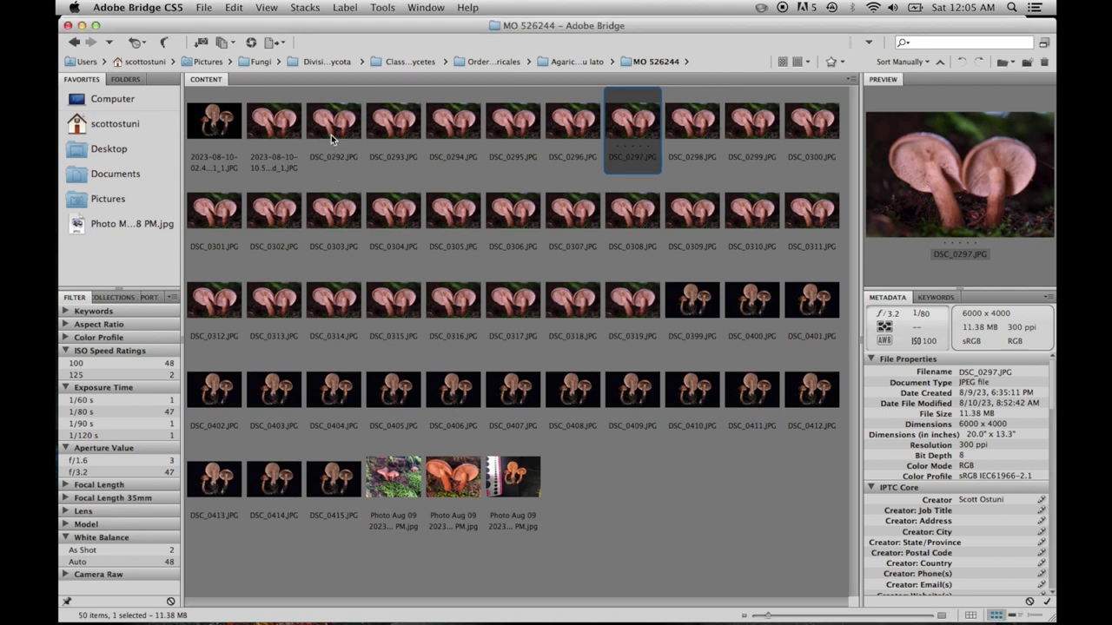
click(331, 135)
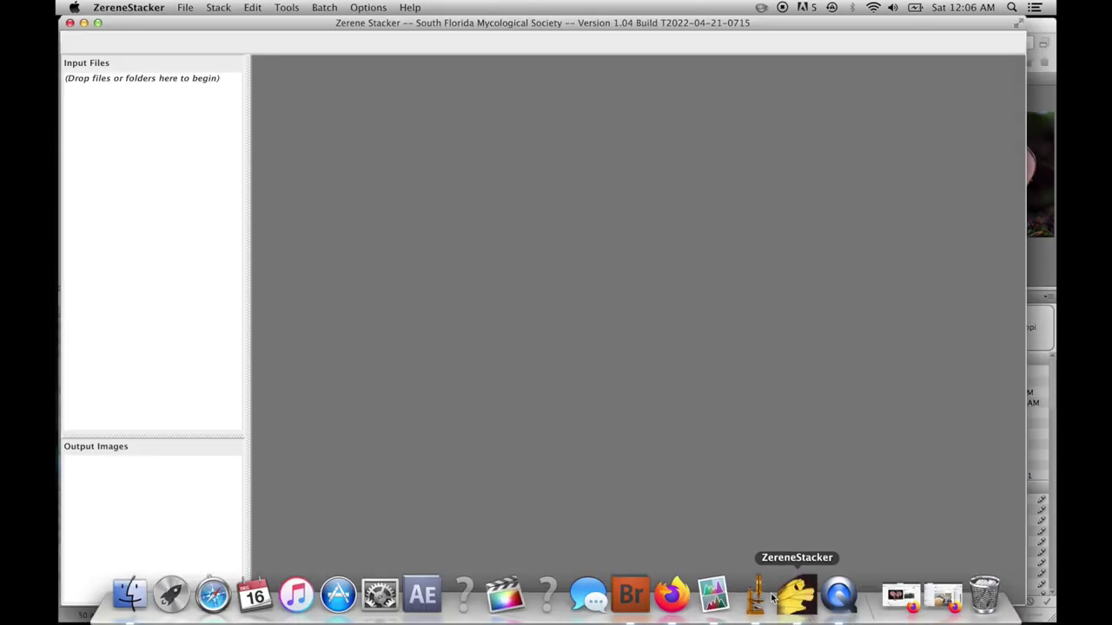
- Add frames DSC_0292.JPG through DSC_0319.JPG from MO 526244 as the project's input files
click(185, 7)
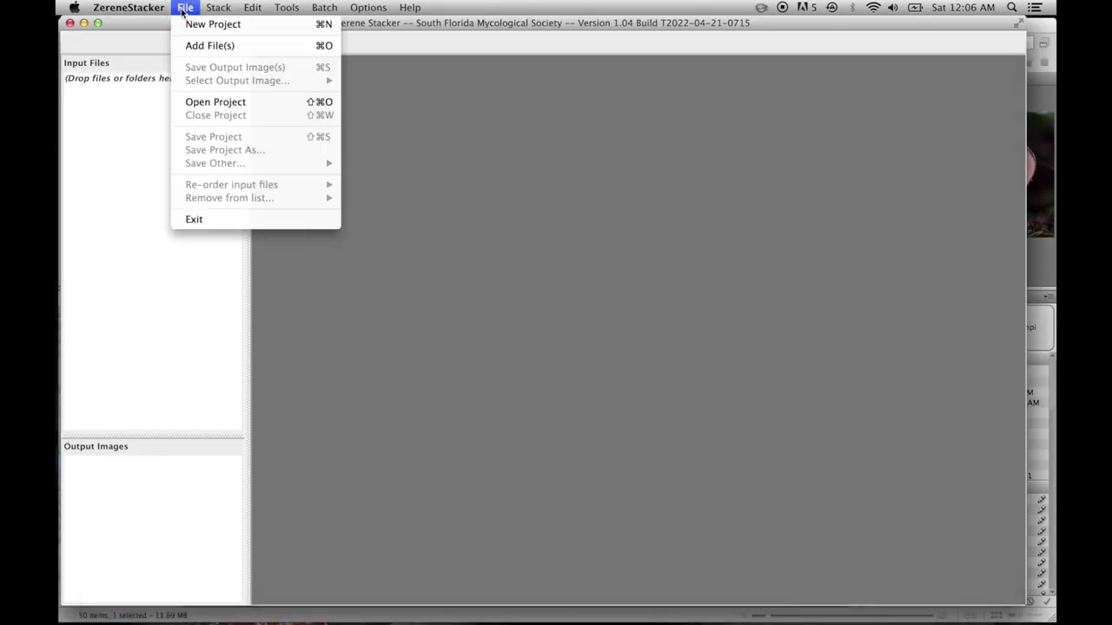
click(211, 43)
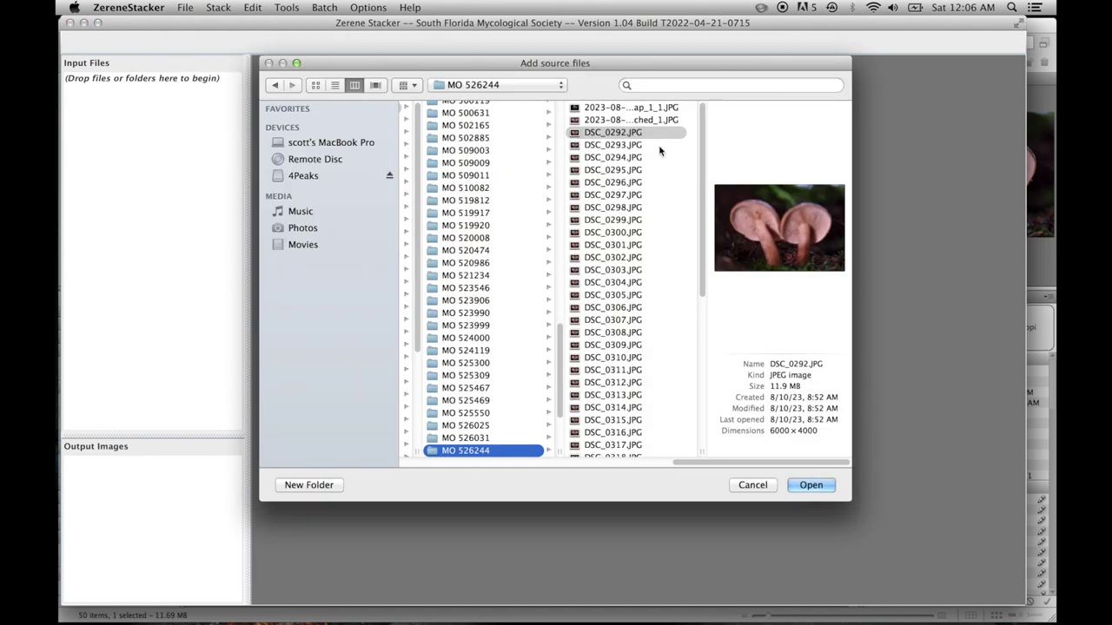
click(658, 144)
scroll(653, 269, down, 2)
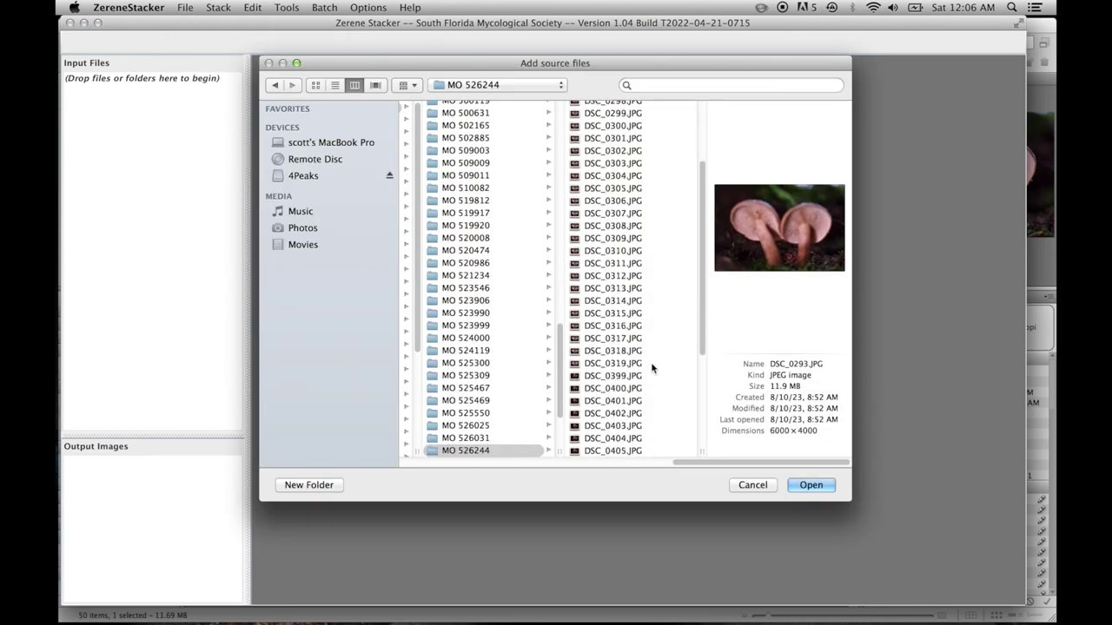
drag(652, 365, 656, 135)
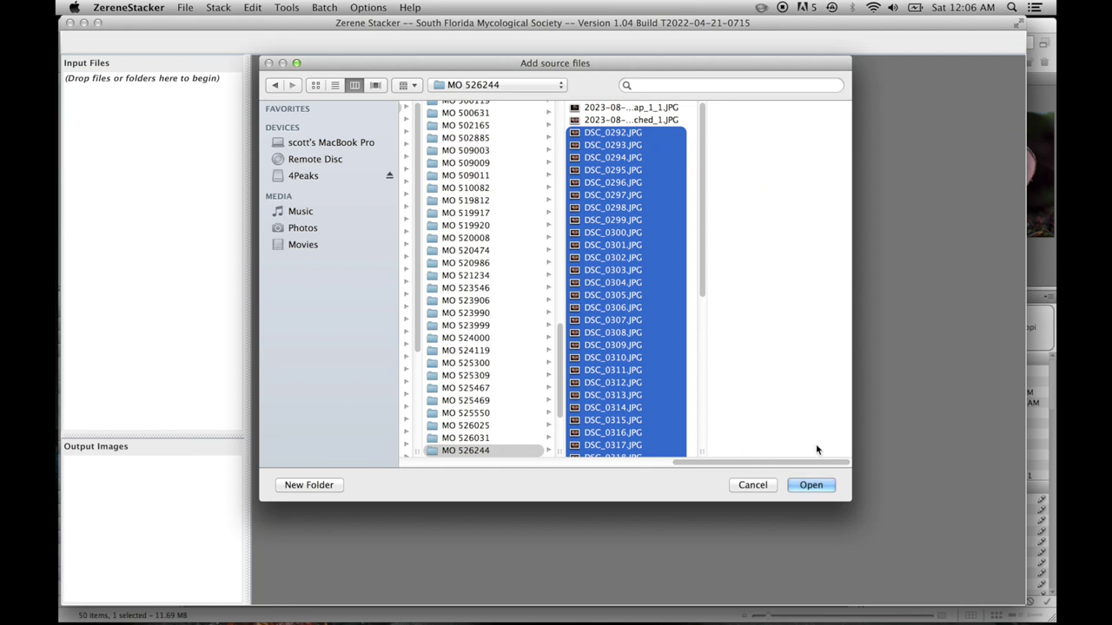
click(811, 485)
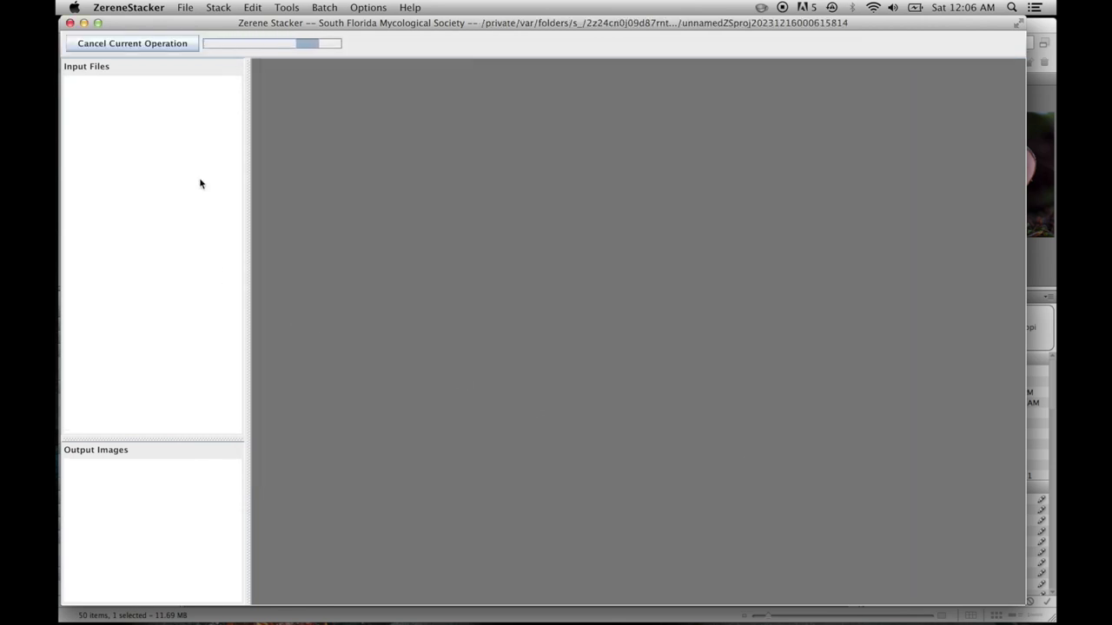
click(211, 7)
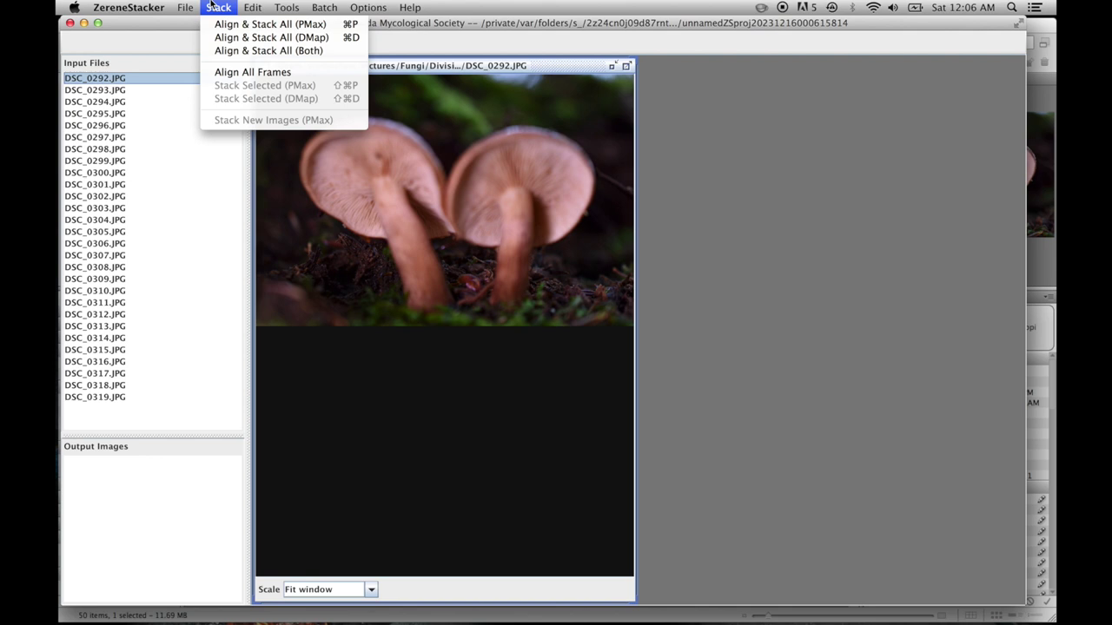
- Align and stack all frames with both PMax and DMap, using a 77.6 percentile contrast threshold
click(333, 53)
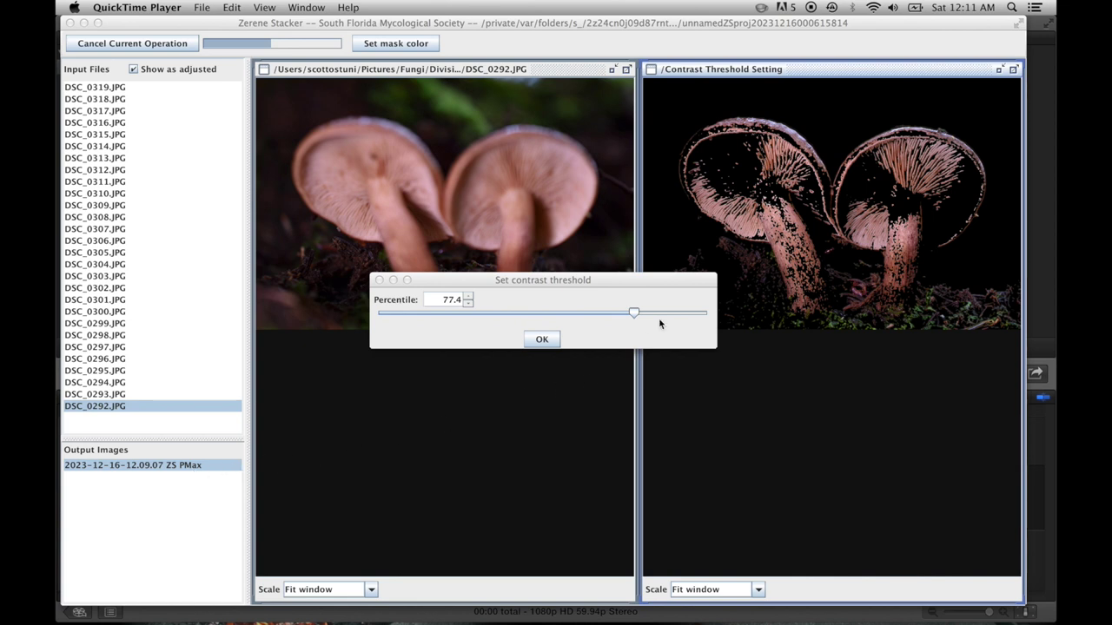
mouse_move(634, 312)
mouse_down()
mouse_move(513, 317)
mouse_move(637, 304)
mouse_up()
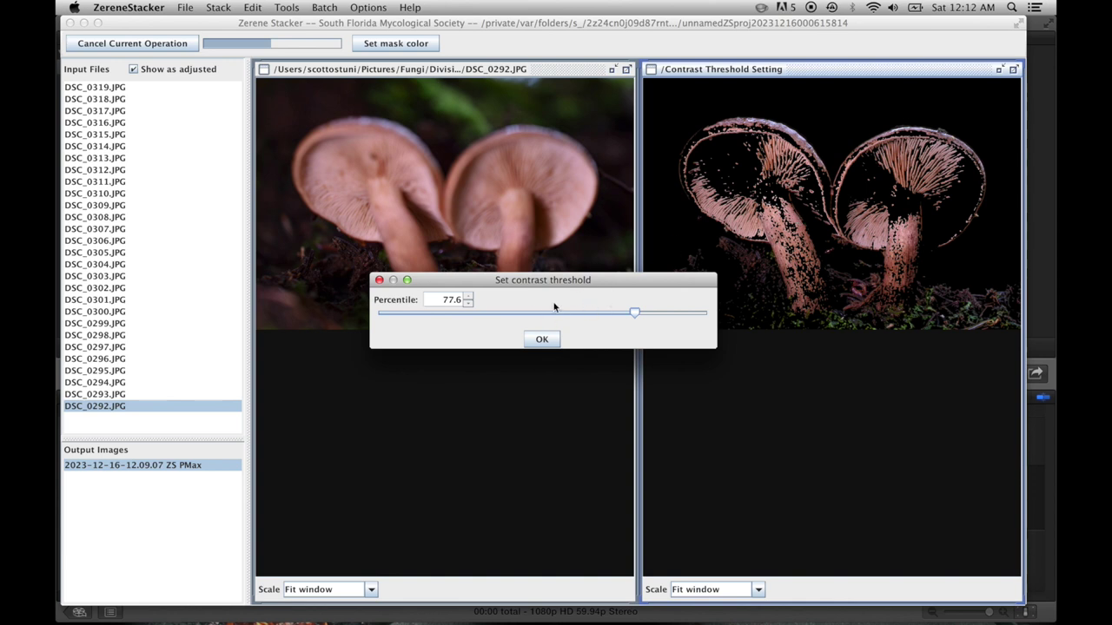
click(543, 340)
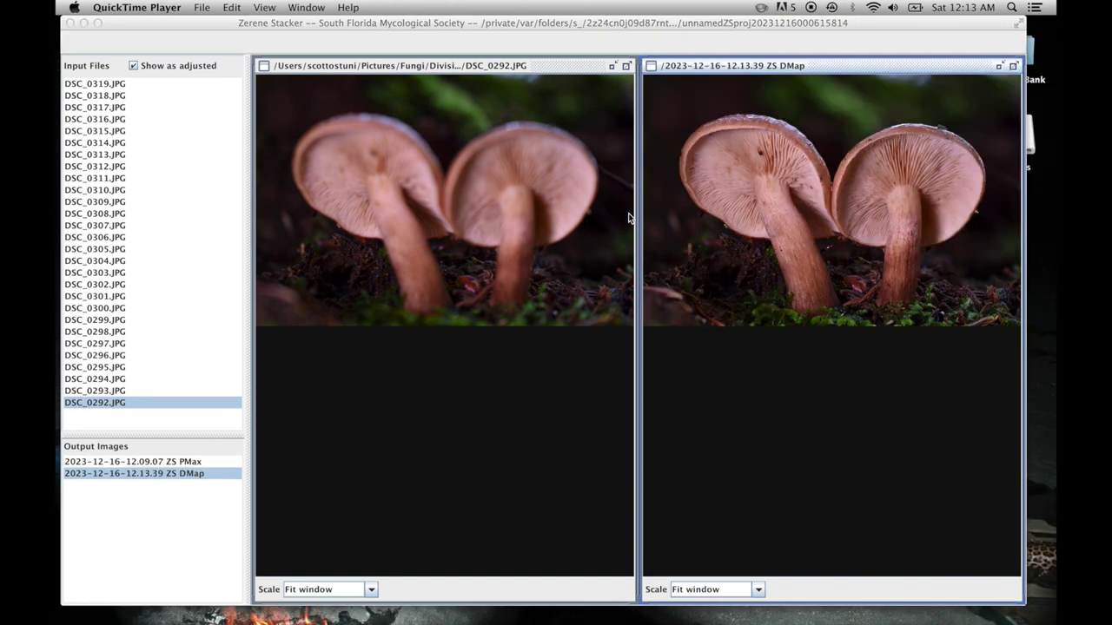
- Maximize the result view and switch between the PMax and DMap outputs, ending on DMap
click(227, 463)
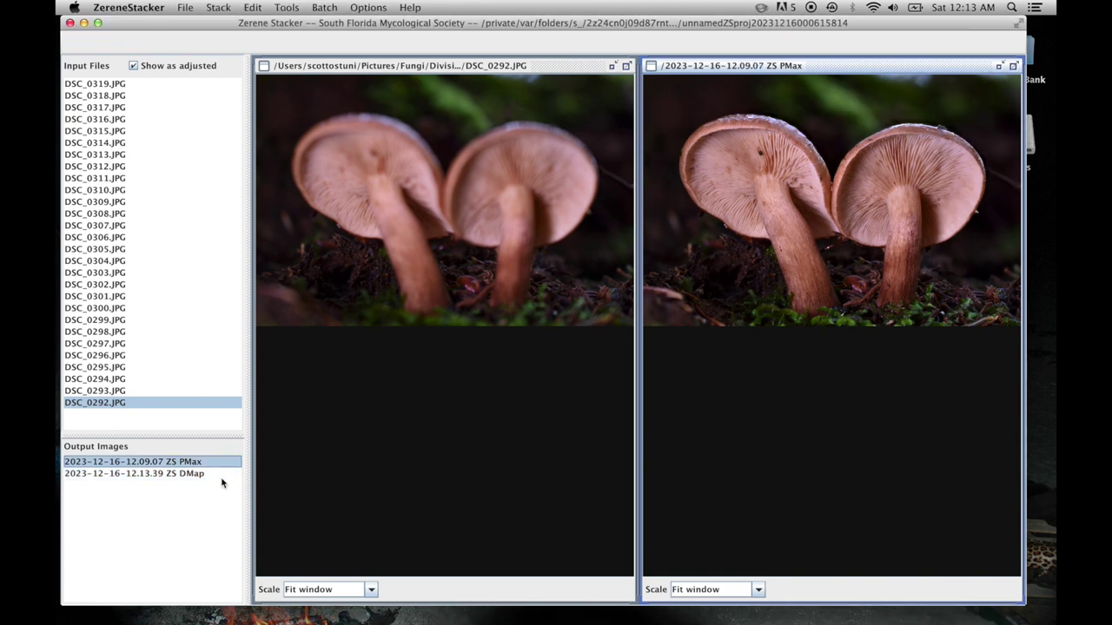
click(1012, 67)
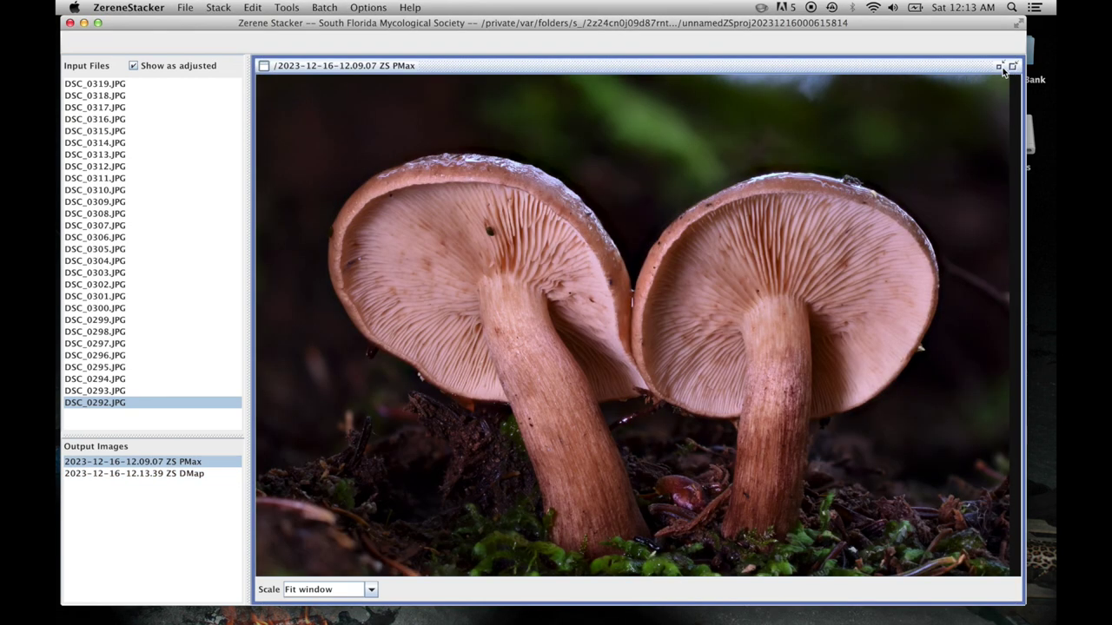
click(183, 474)
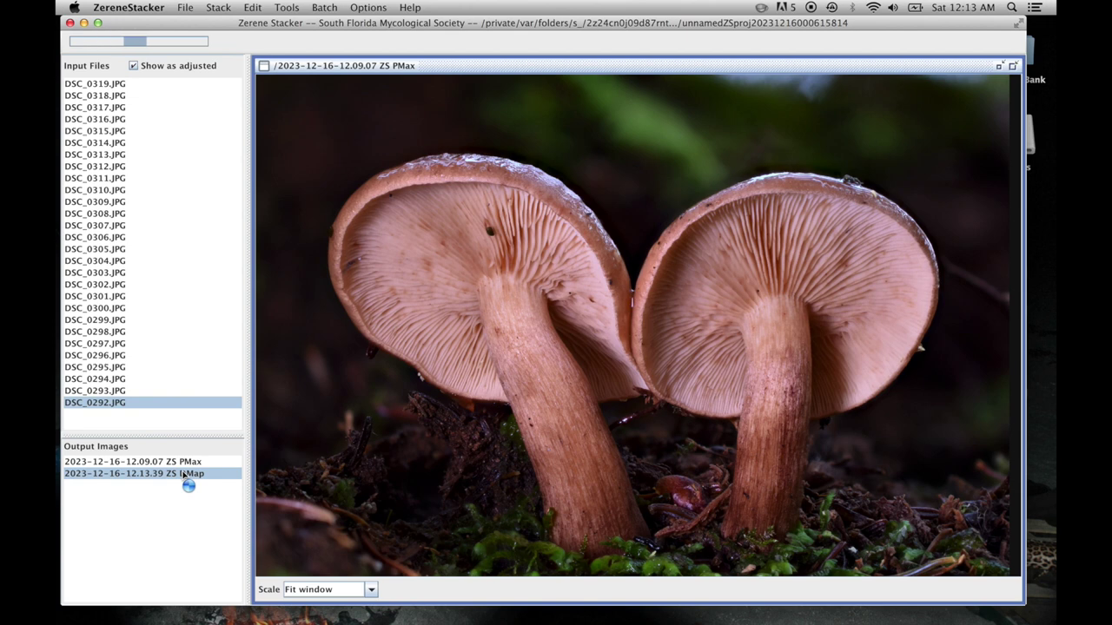
click(185, 462)
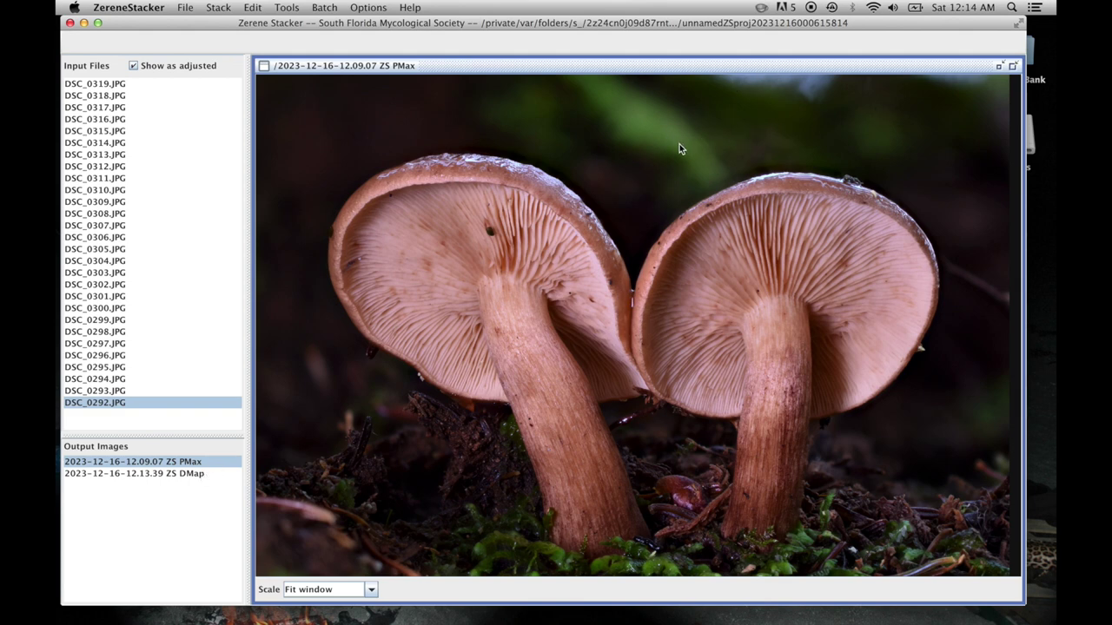
click(193, 474)
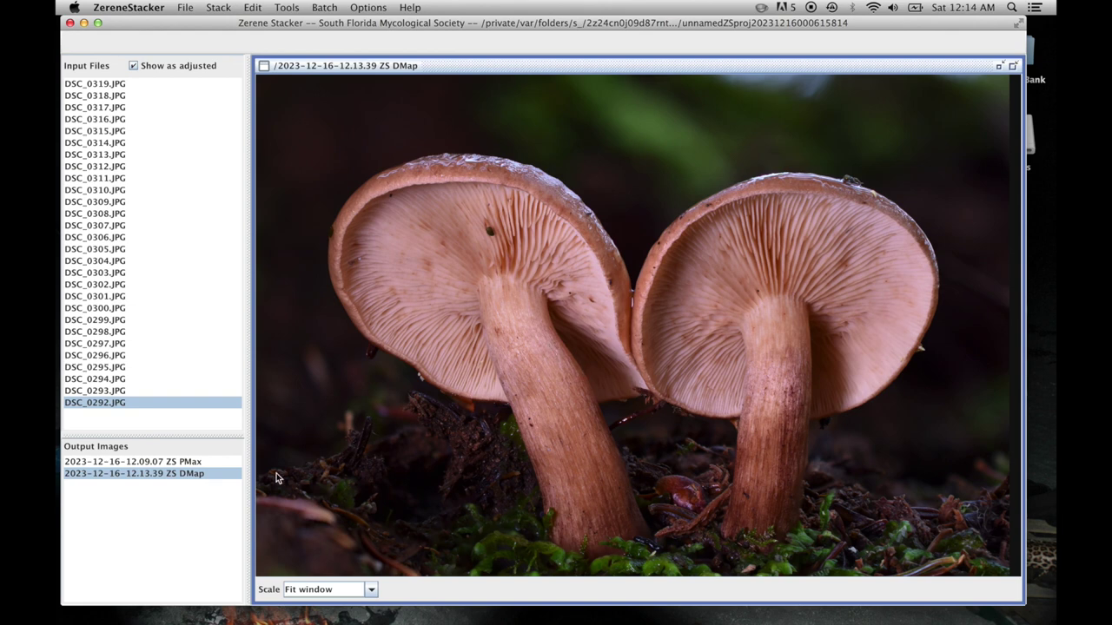
click(225, 6)
- Start retouching with the PMax output as source, showing both images at 50% scale
mouse_move(253, 7)
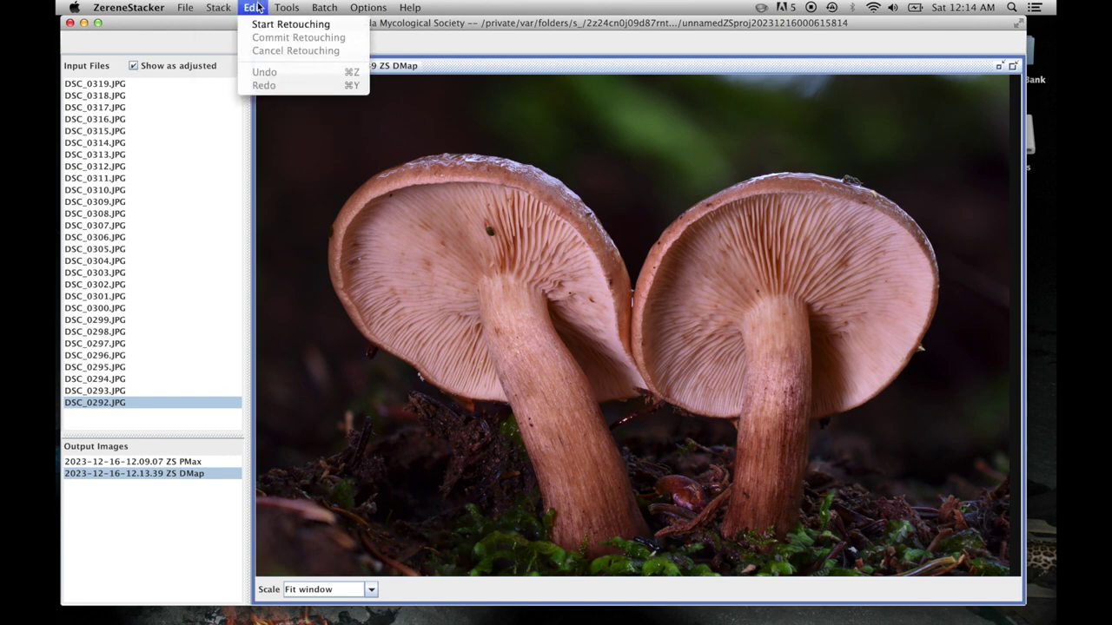
click(265, 25)
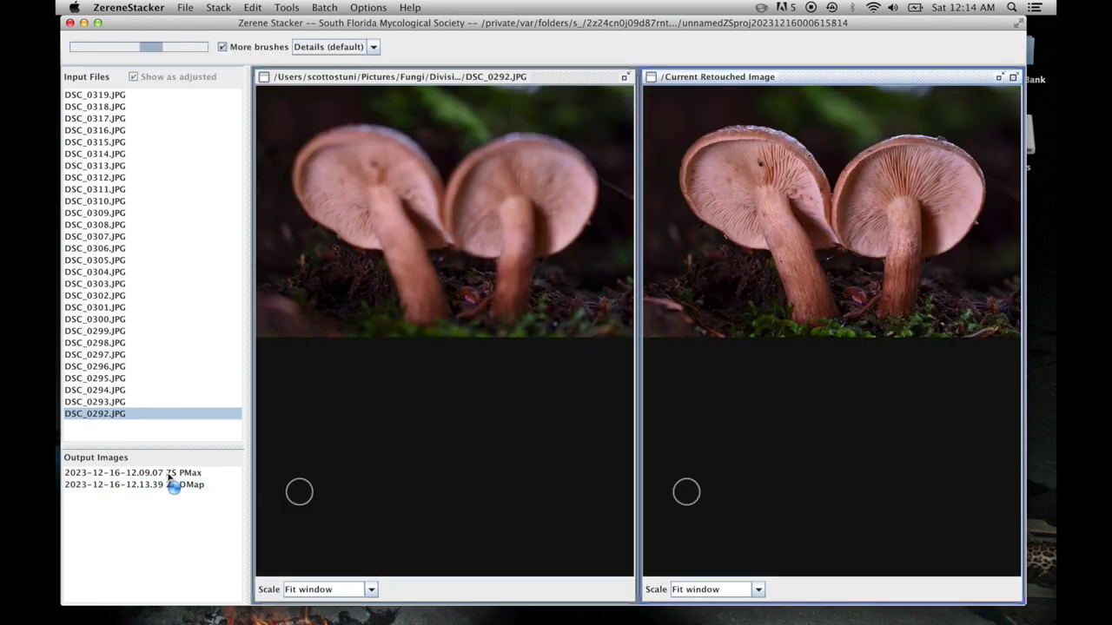
click(169, 476)
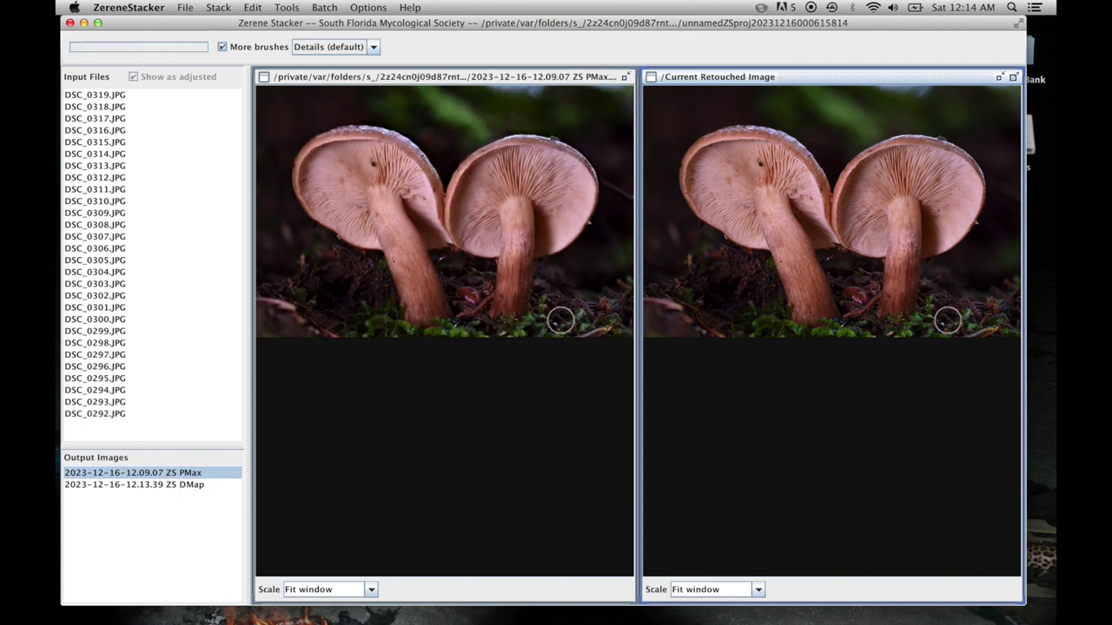
click(758, 590)
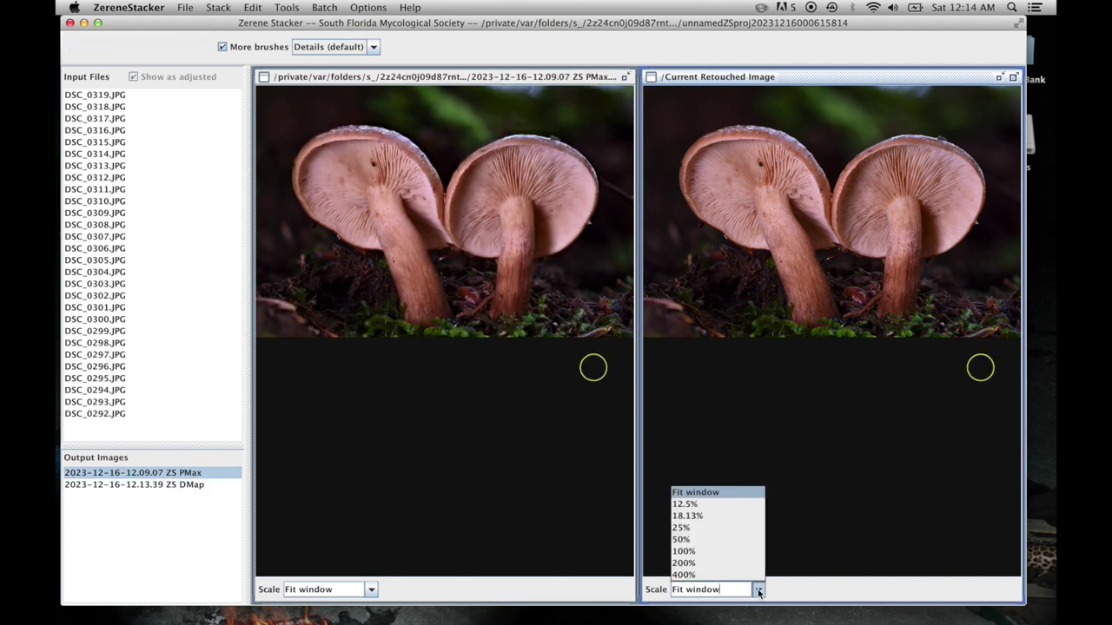
click(727, 539)
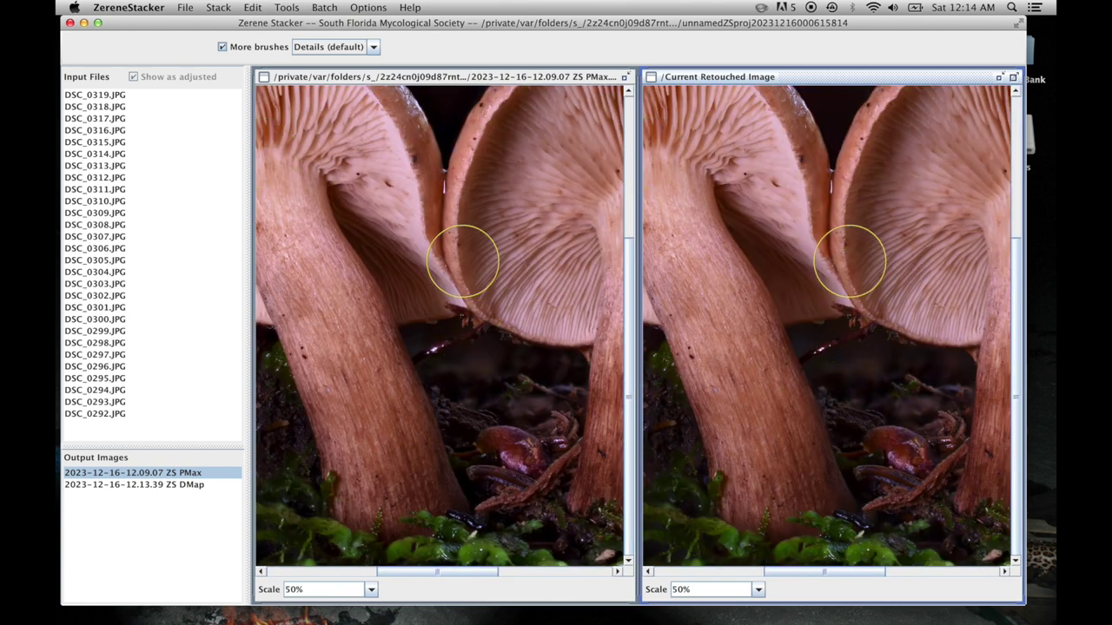
- Brush PMax detail onto the overlapping caps, the left cap's gills and up the stem
click(832, 276)
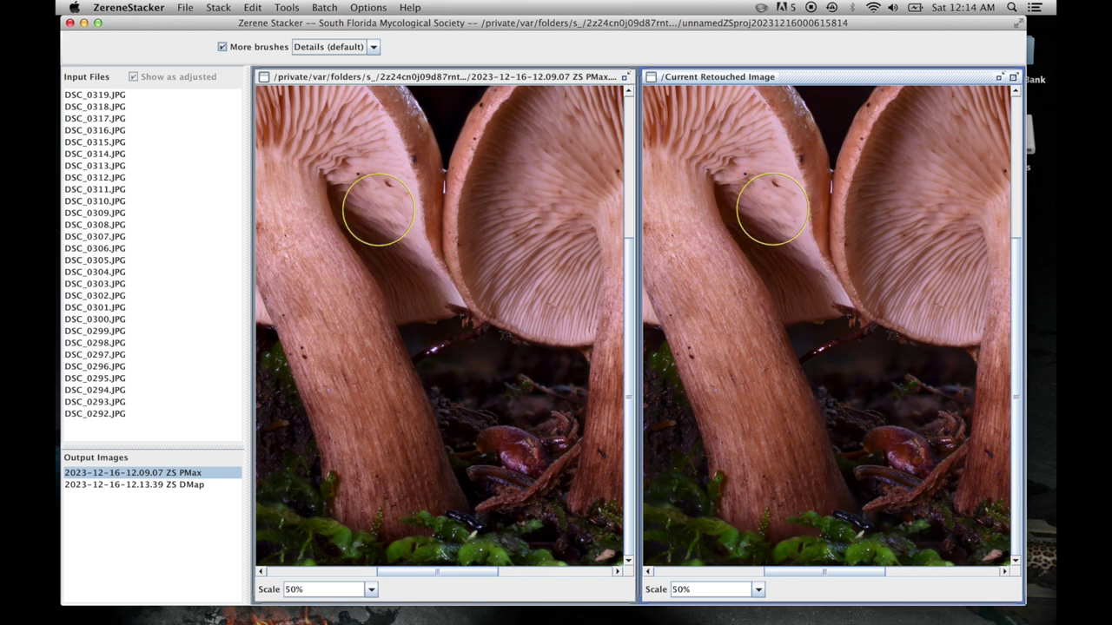
click(885, 260)
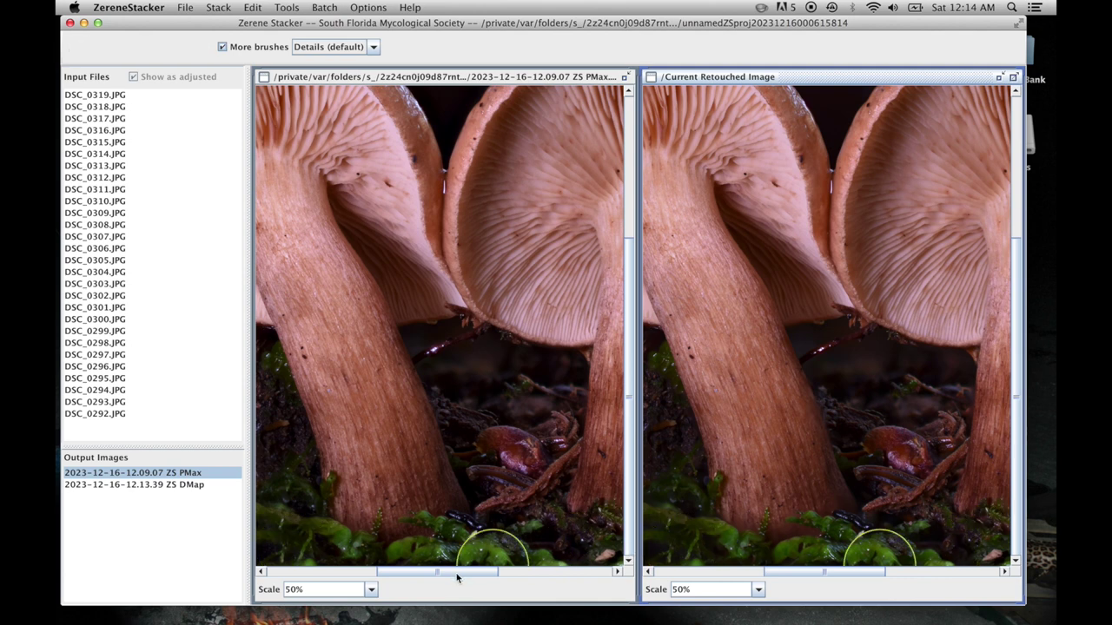
drag(456, 573, 422, 572)
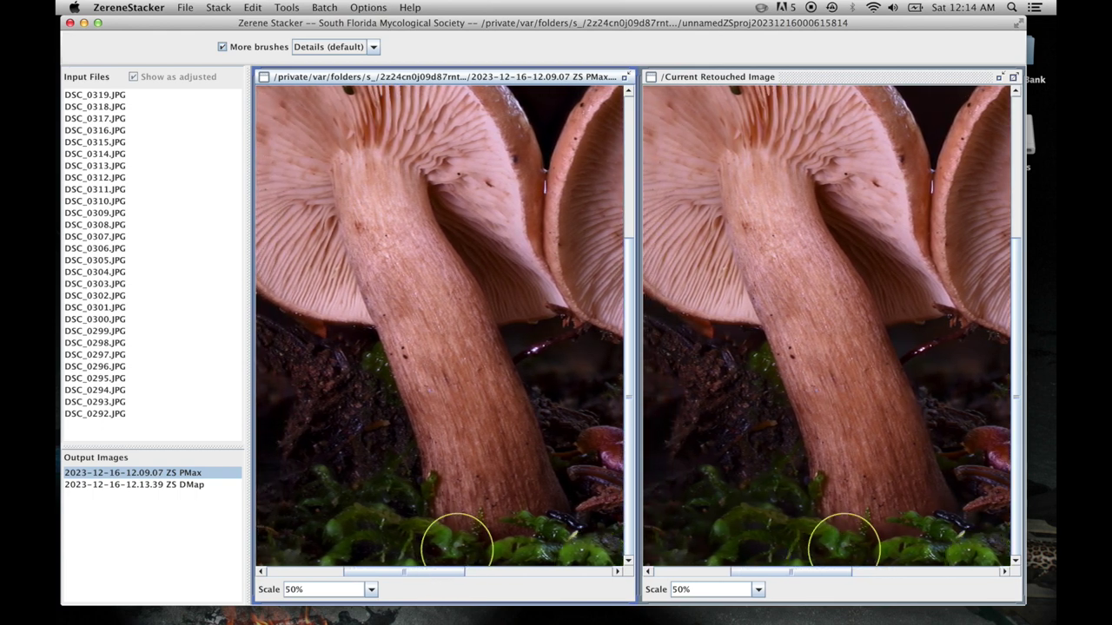
click(384, 386)
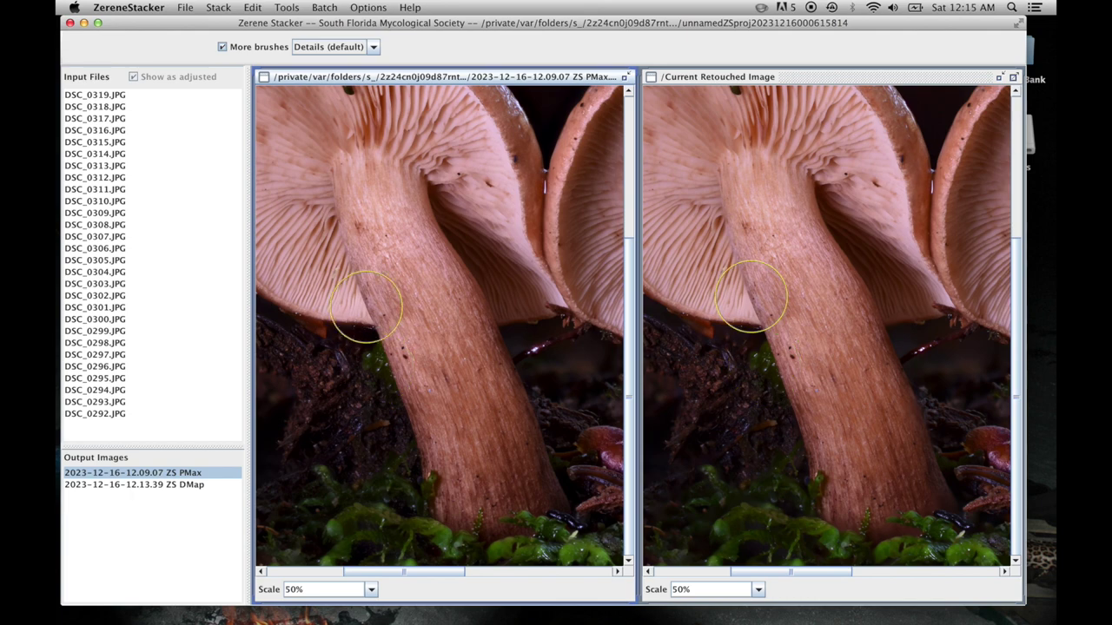
click(362, 277)
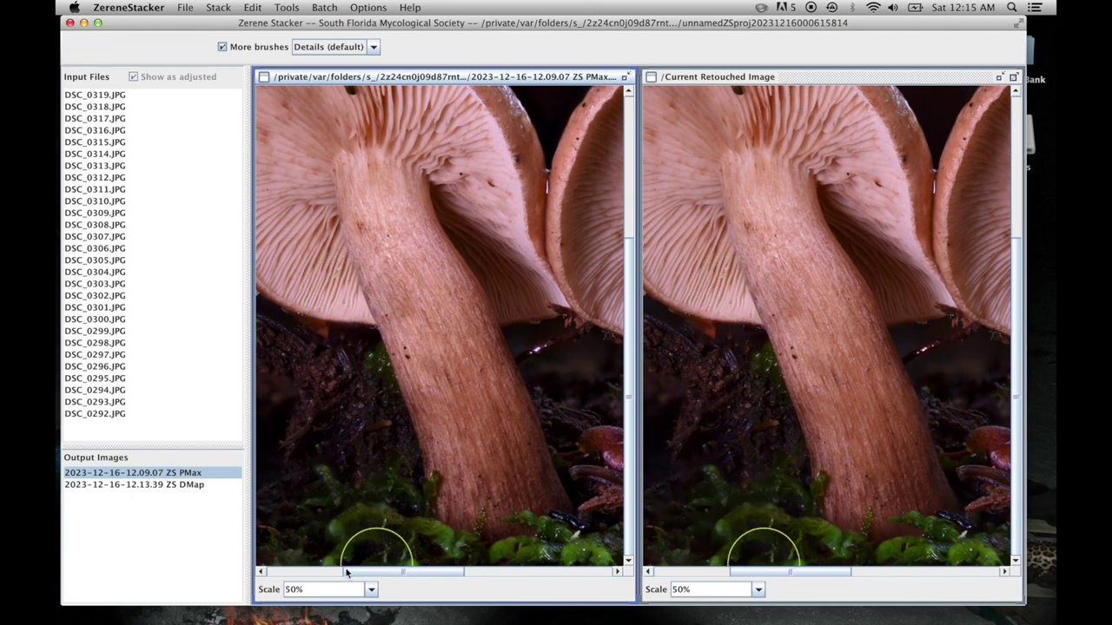
click(344, 571)
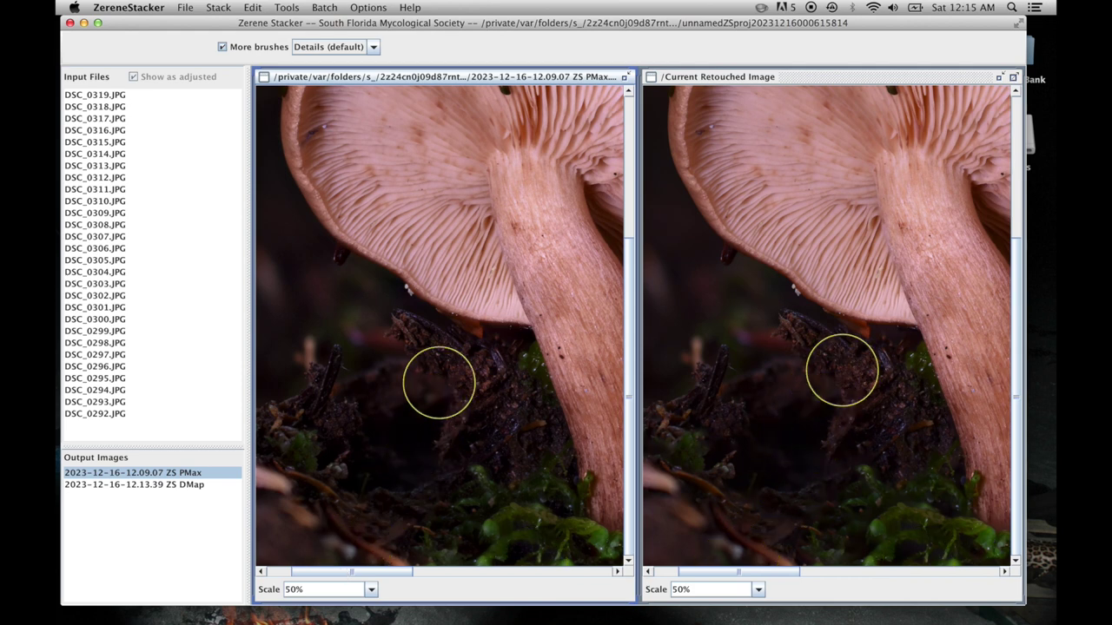
drag(629, 363, 630, 291)
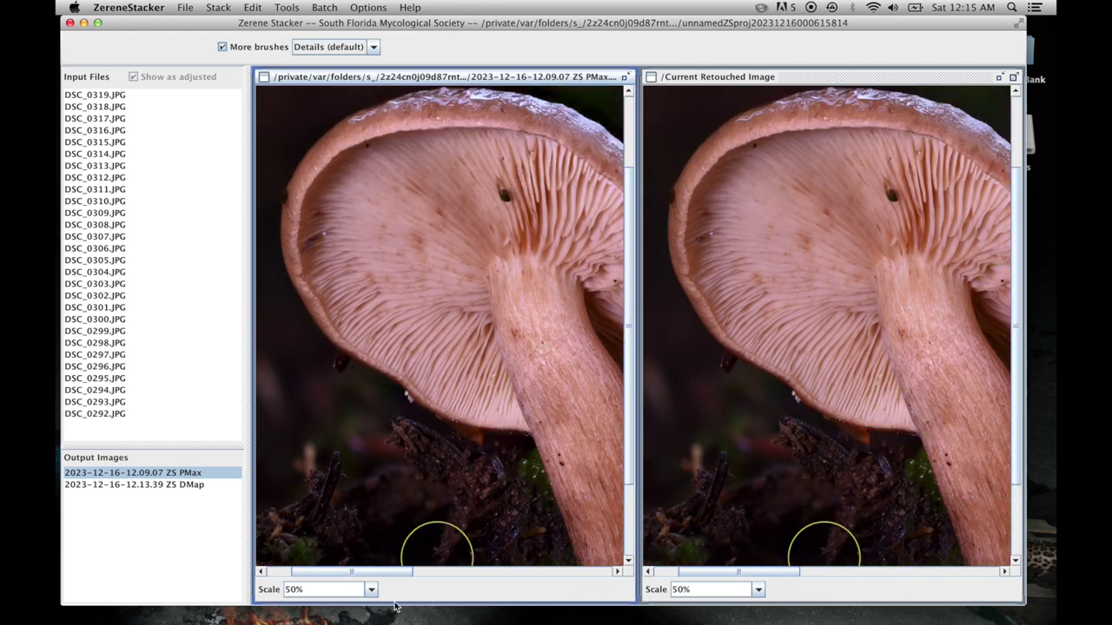
drag(395, 576, 556, 573)
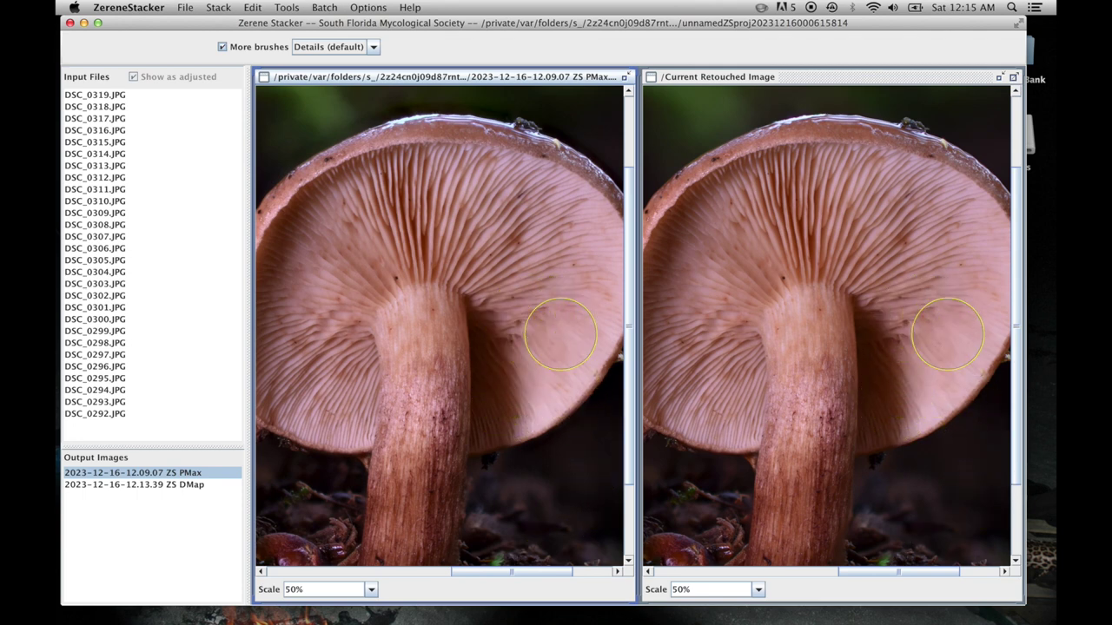
- Brush more PMax detail onto the upper gills, the stem-cap junction and the stem's middle
click(552, 300)
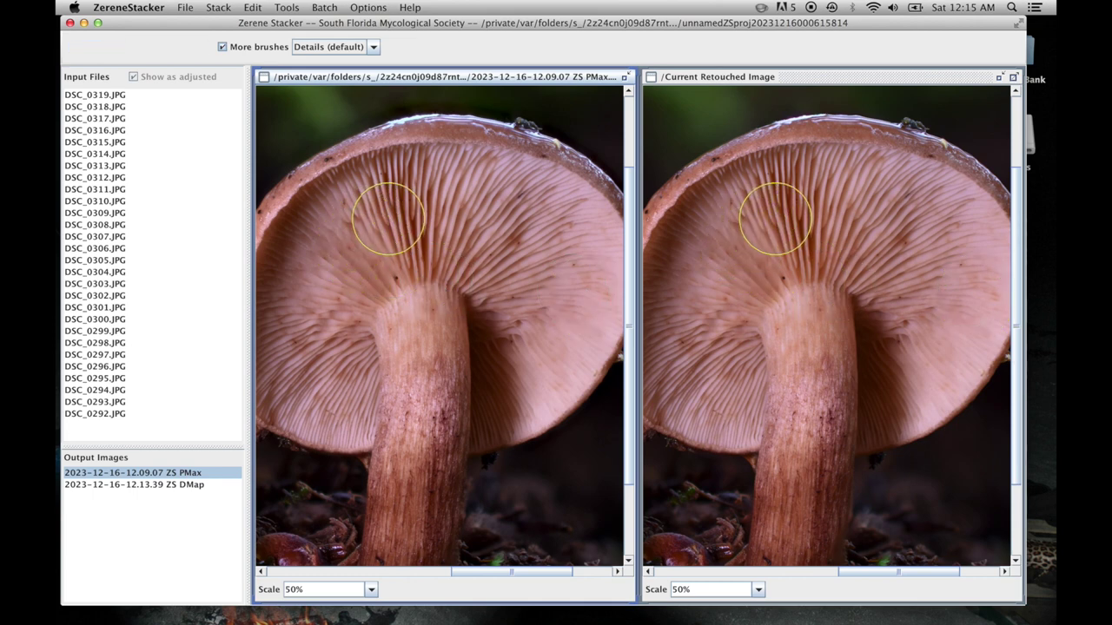
click(401, 296)
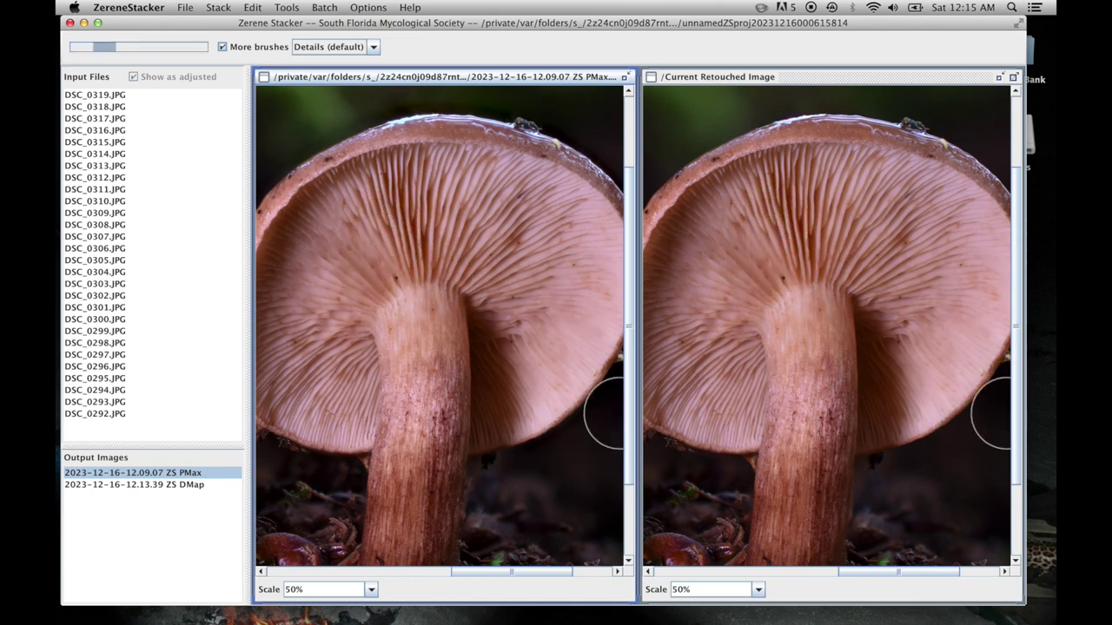
scroll(621, 452, down, 5)
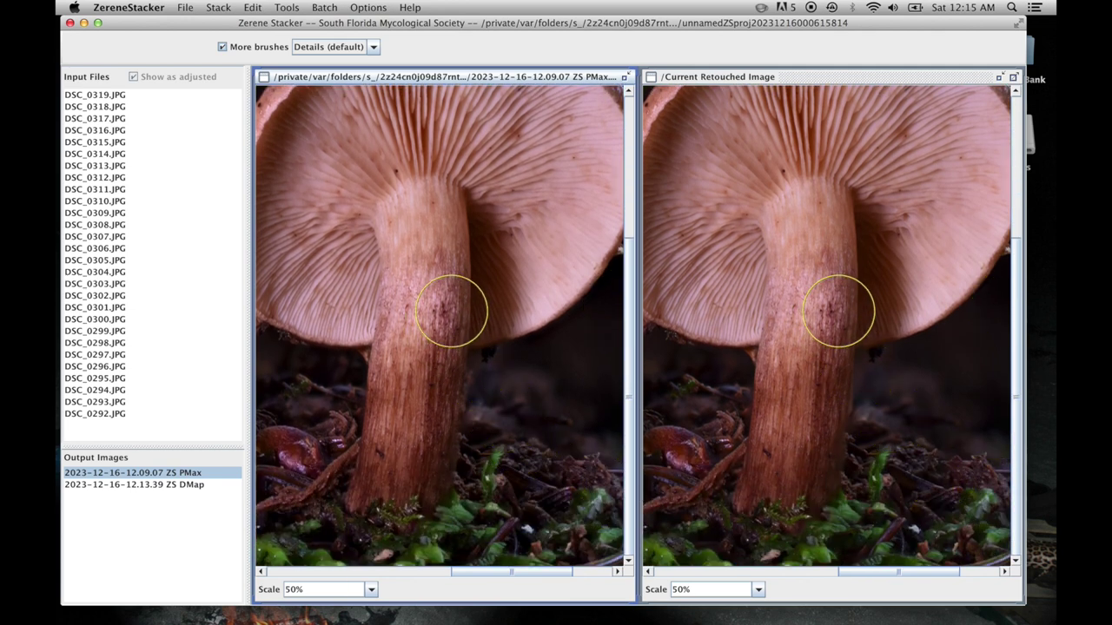
click(469, 316)
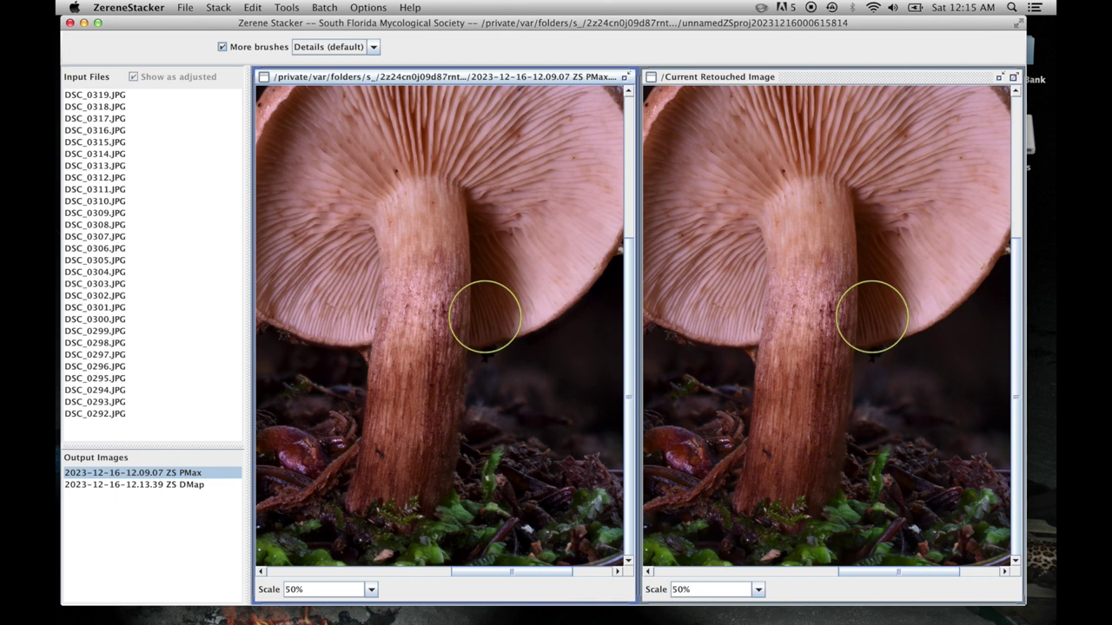
click(487, 320)
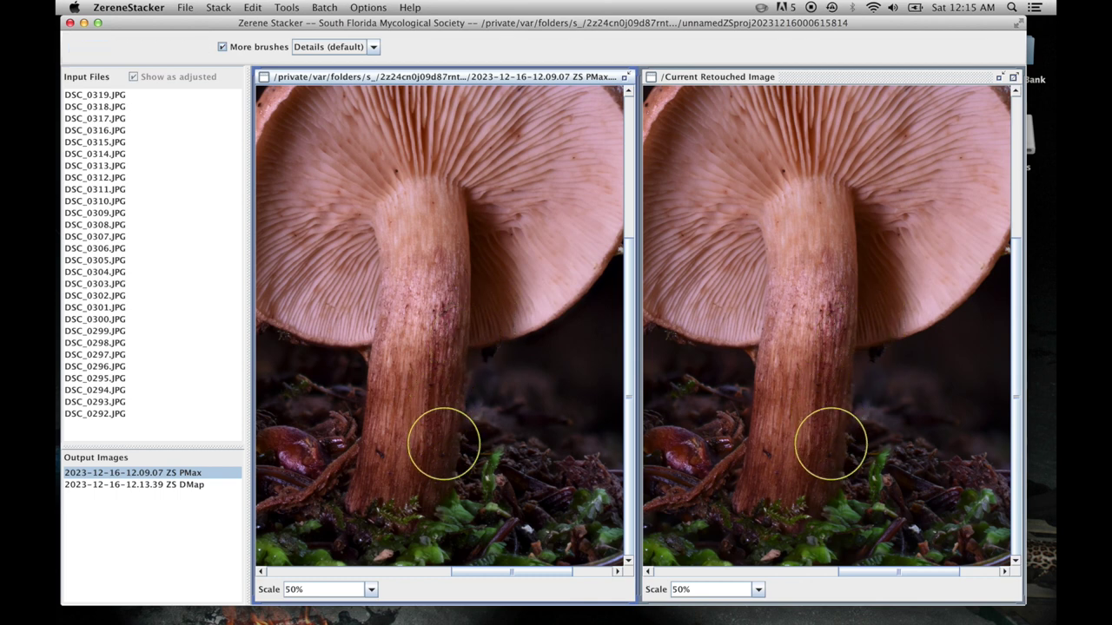
click(410, 357)
click(385, 359)
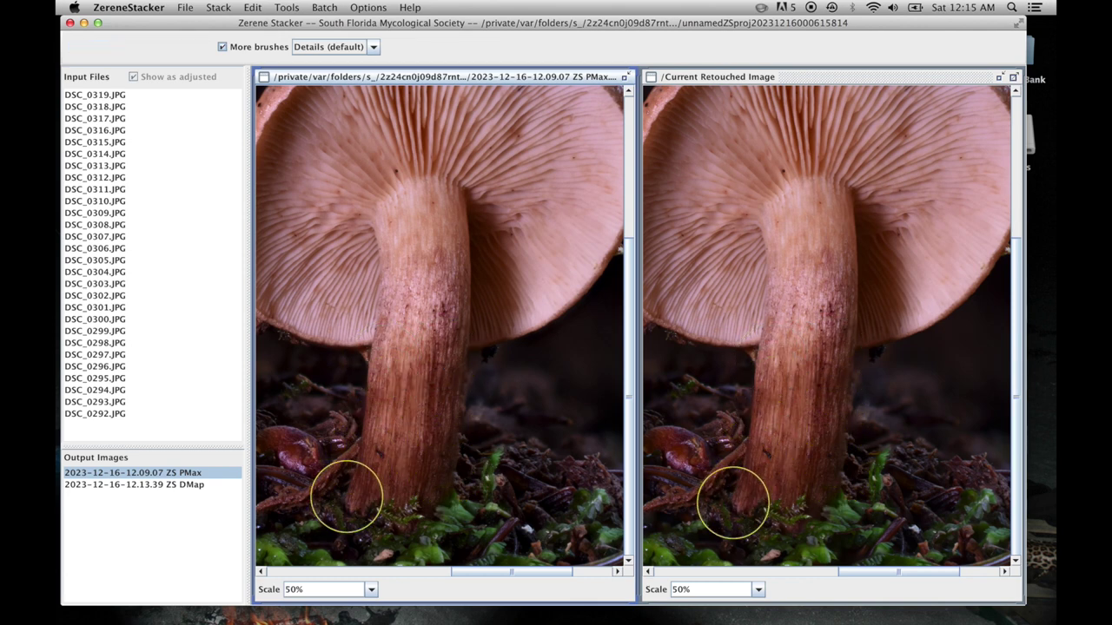
click(371, 590)
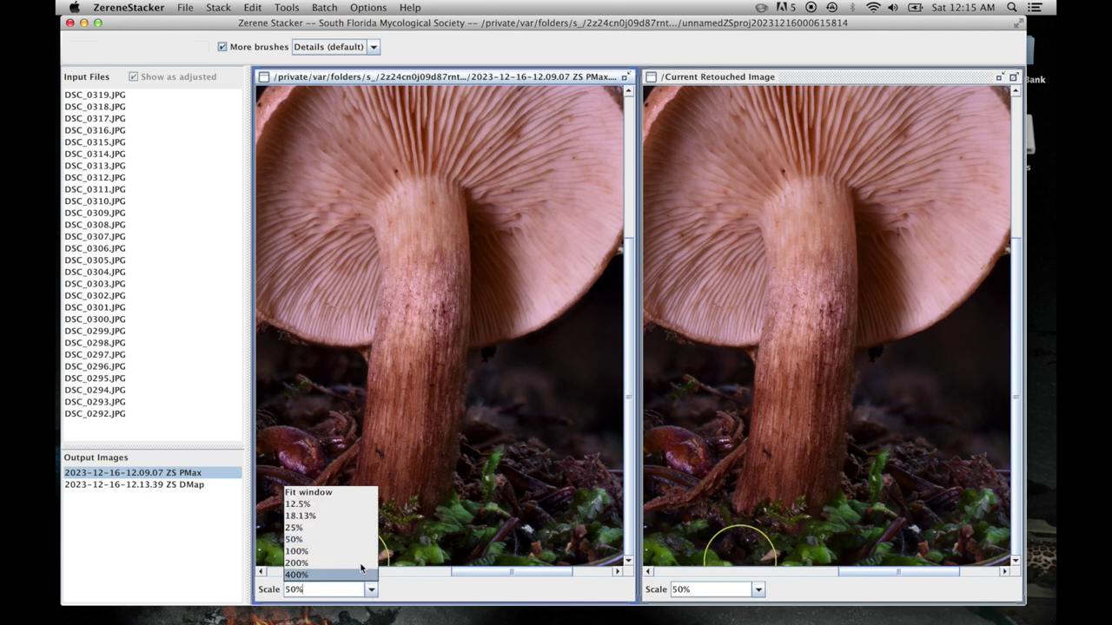
- Fit both views to the window and commit the retouching as a new ZS retouched output
click(359, 492)
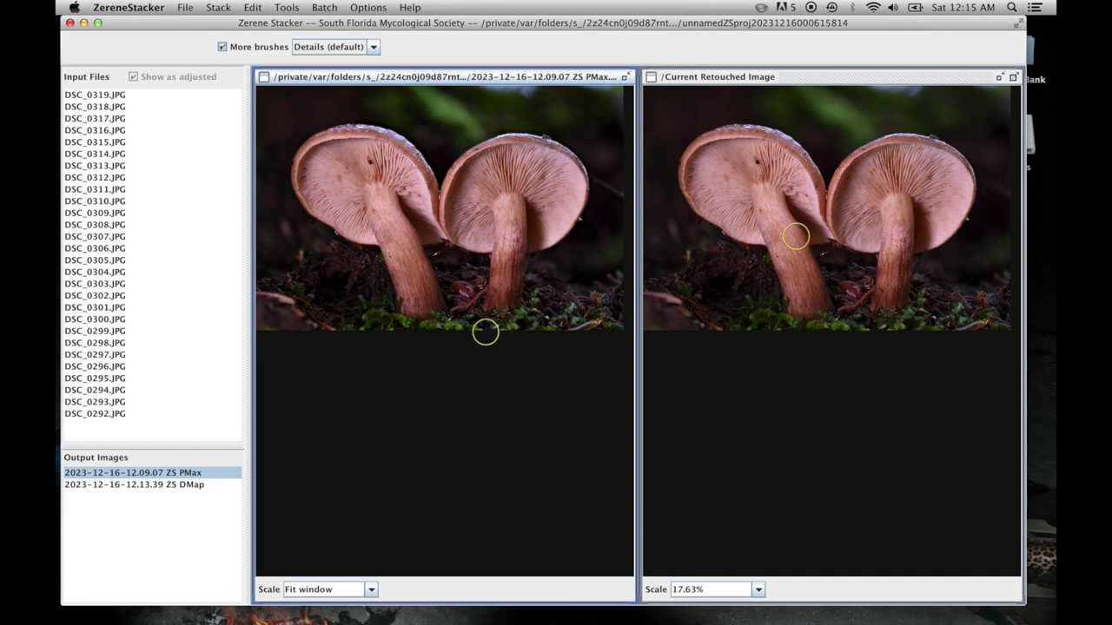
click(252, 7)
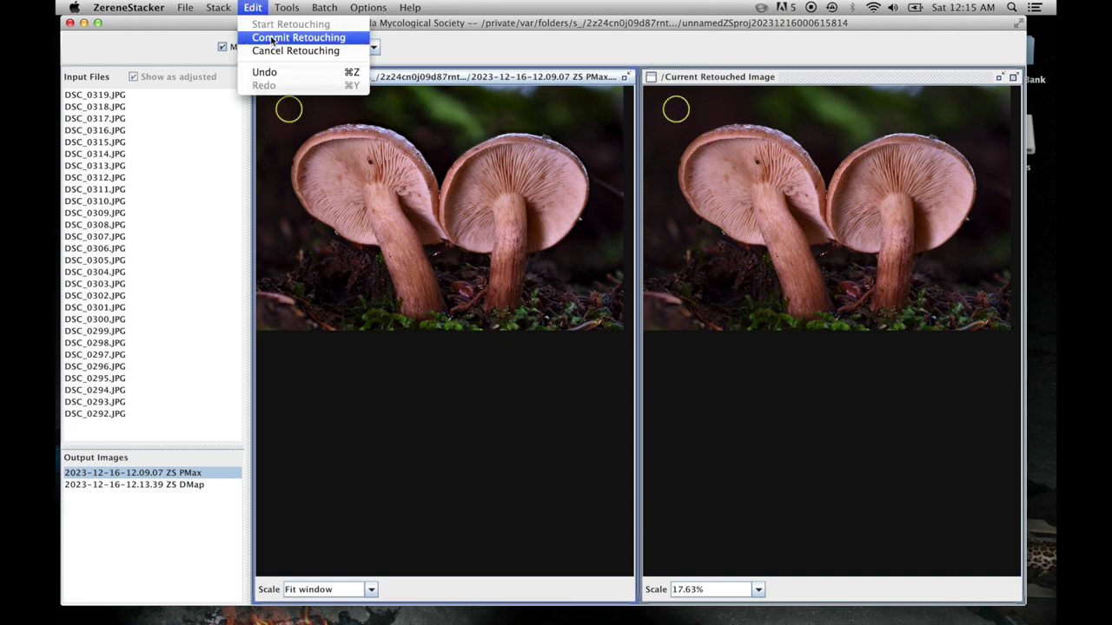
click(272, 38)
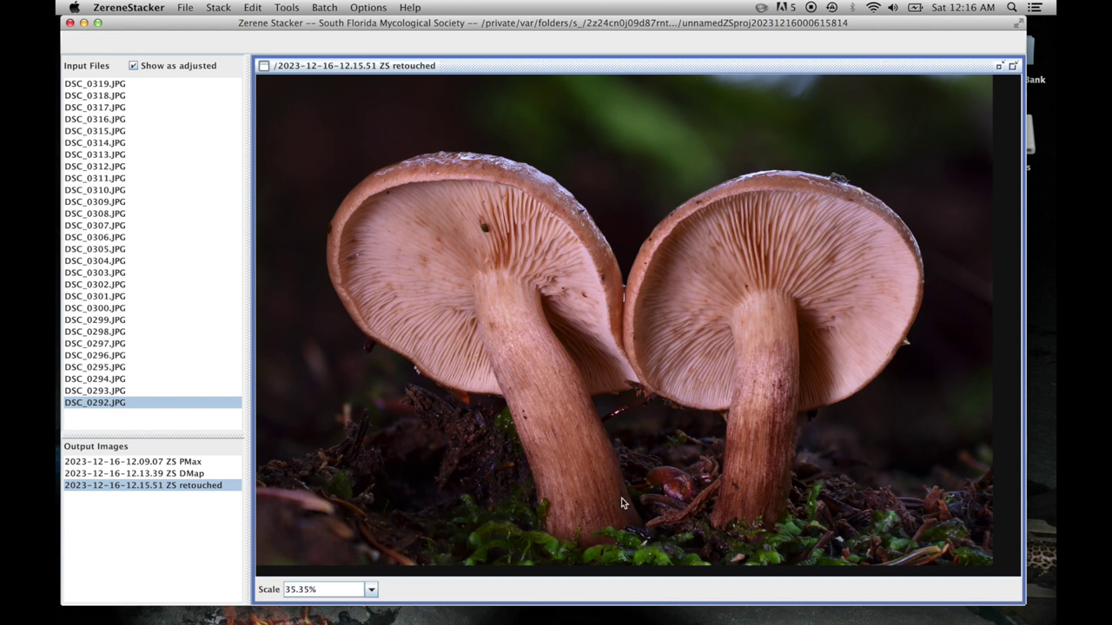
- Save the 2023-12-16-12.15.51 ZS retouched output as an image file and dismiss the size notice
click(185, 6)
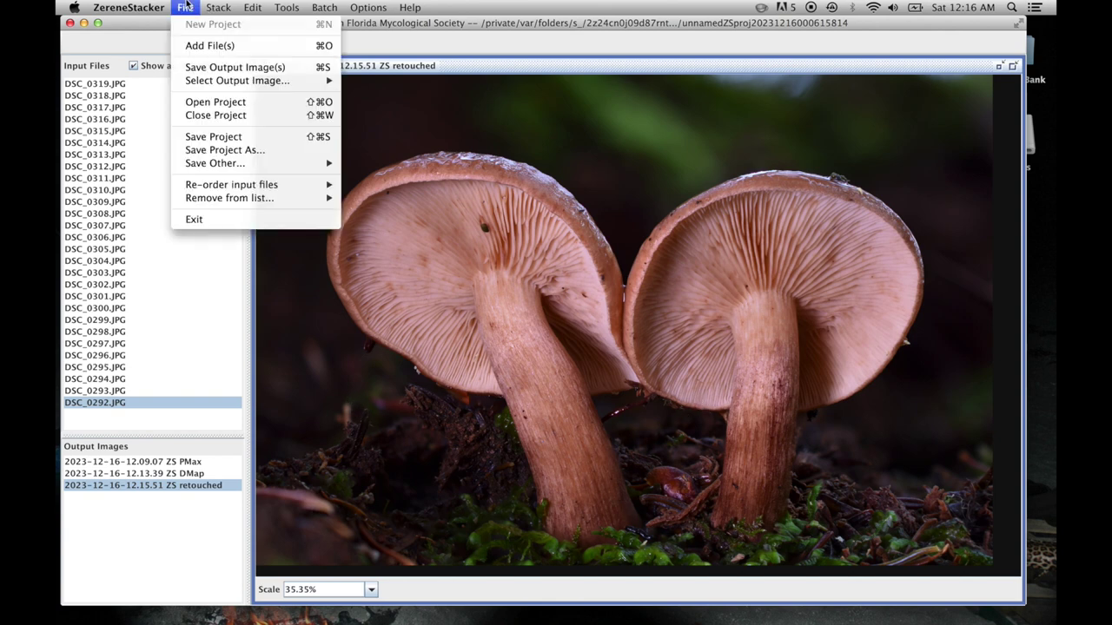
click(210, 69)
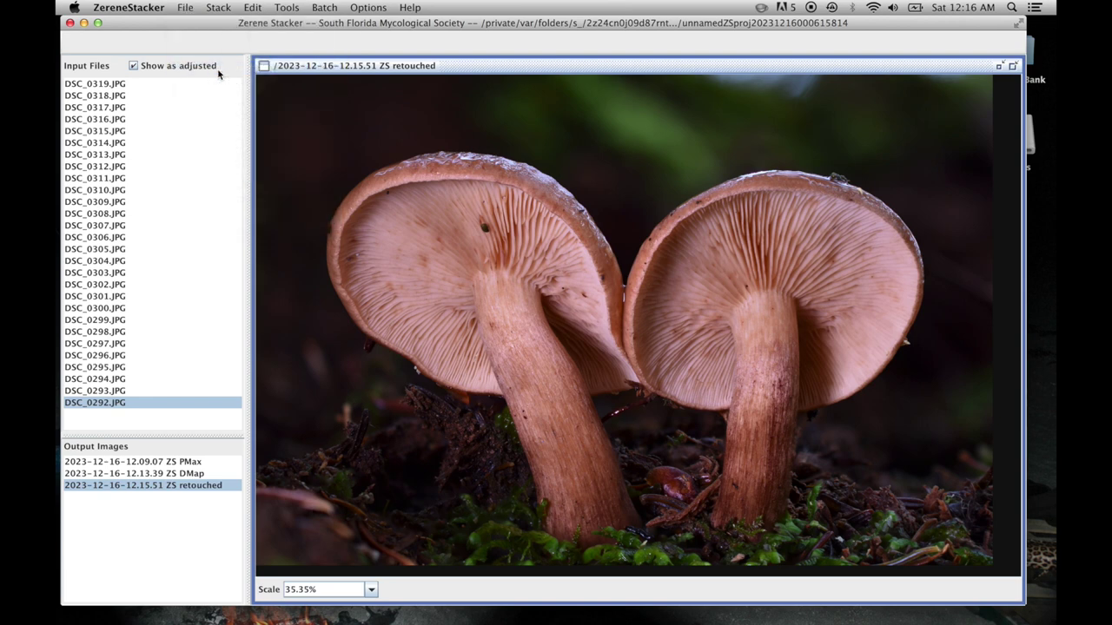
click(508, 384)
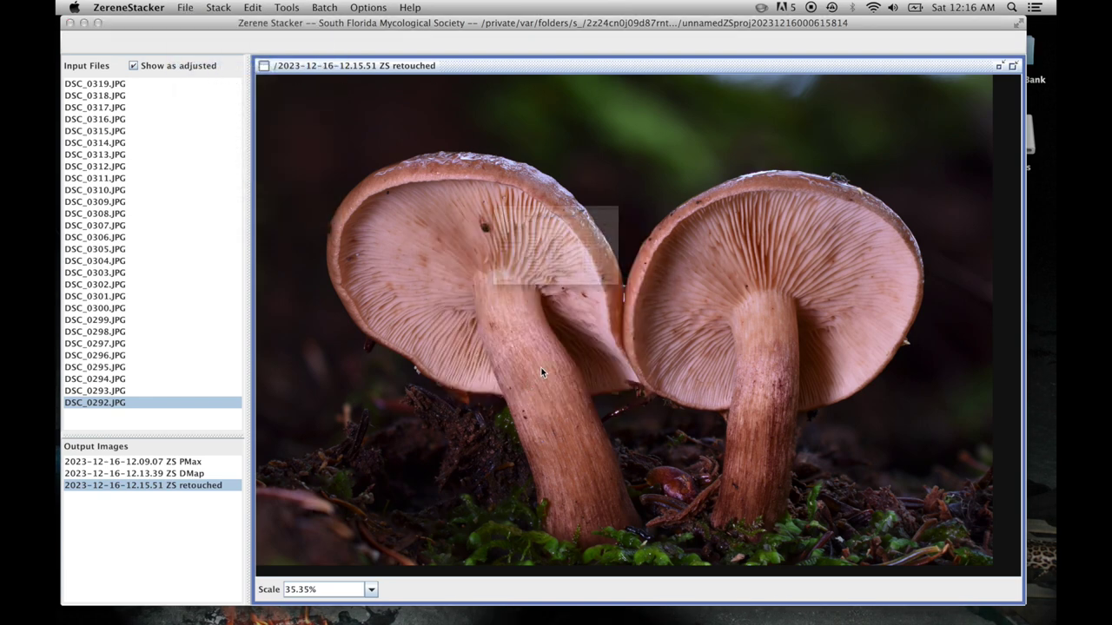
click(763, 384)
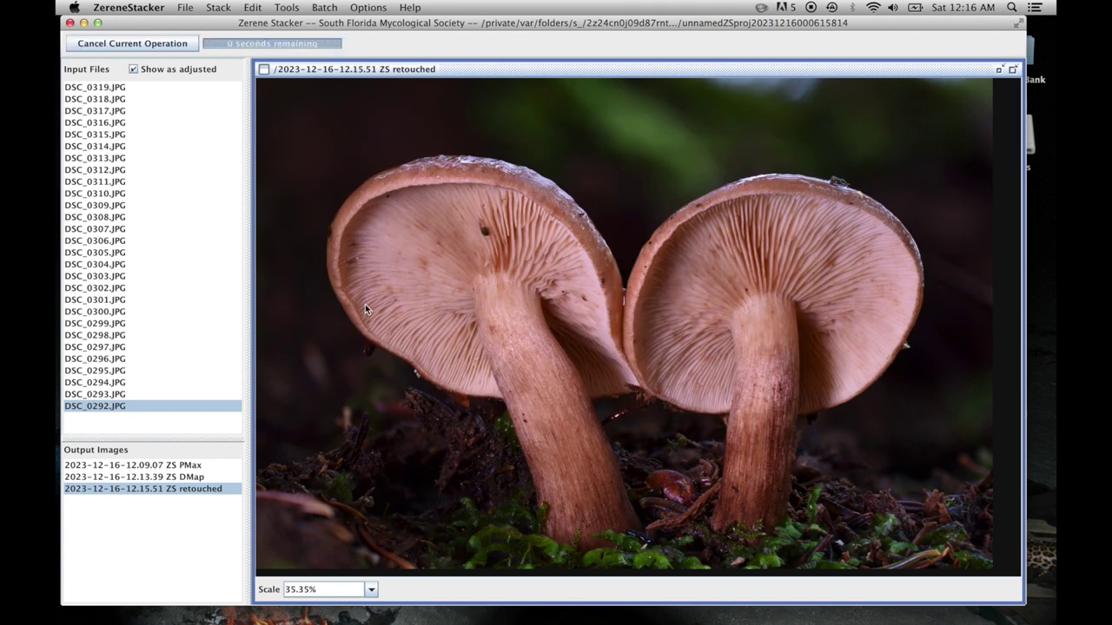
click(540, 333)
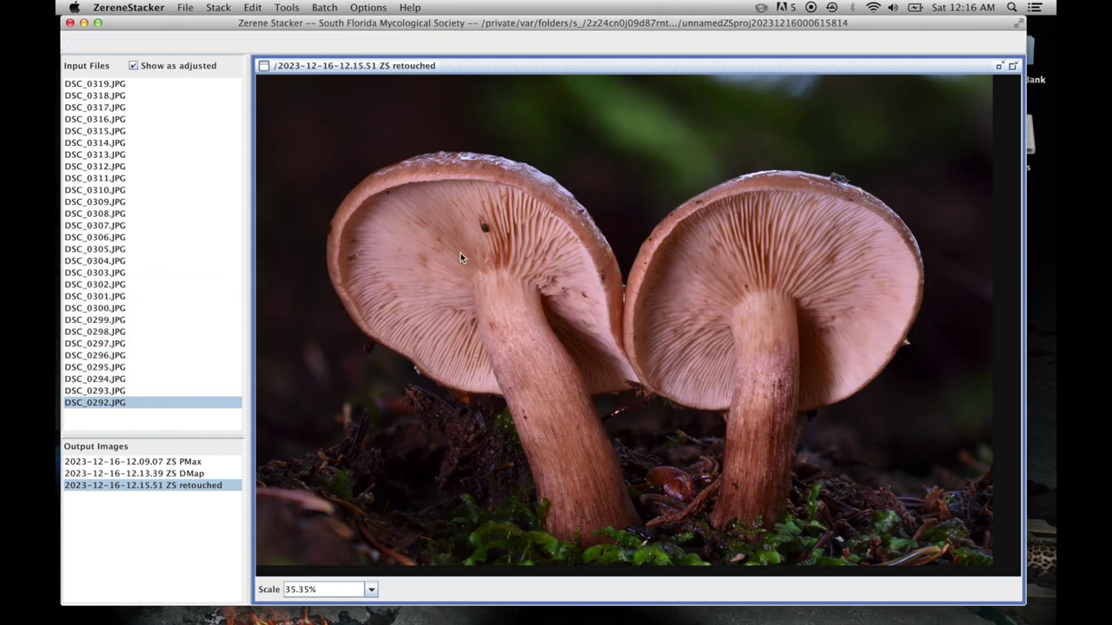